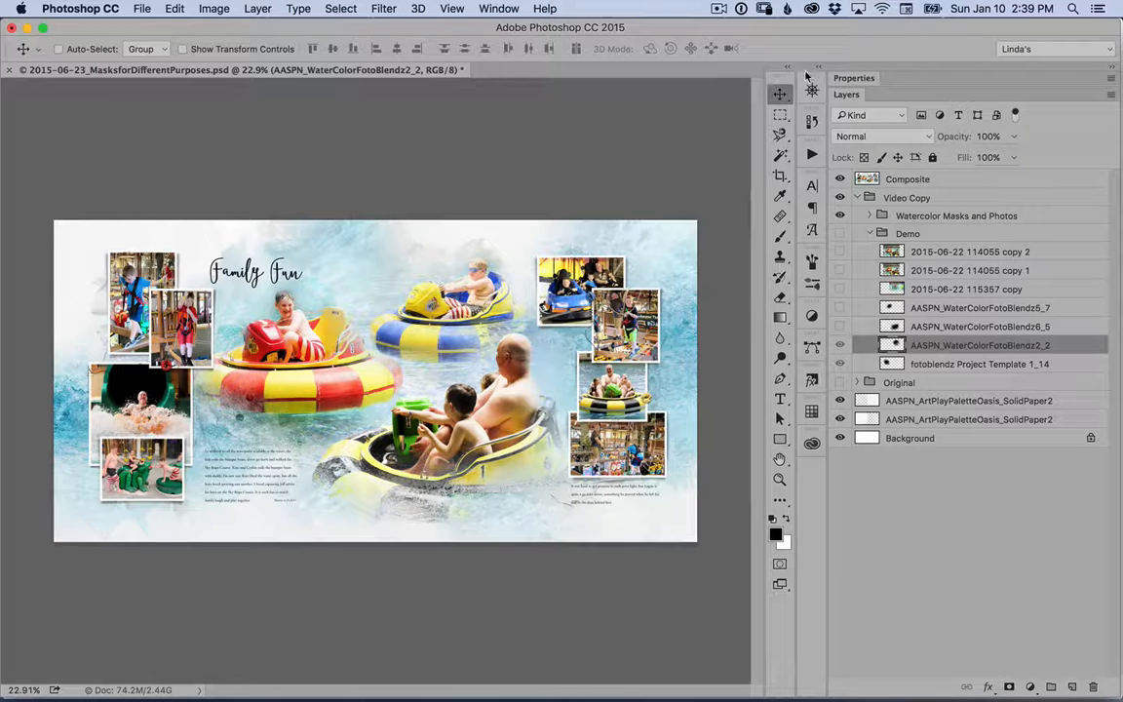
- Hide the Composite layer and the Watercolor Masks and Photos group, and show the Demo group
click(839, 178)
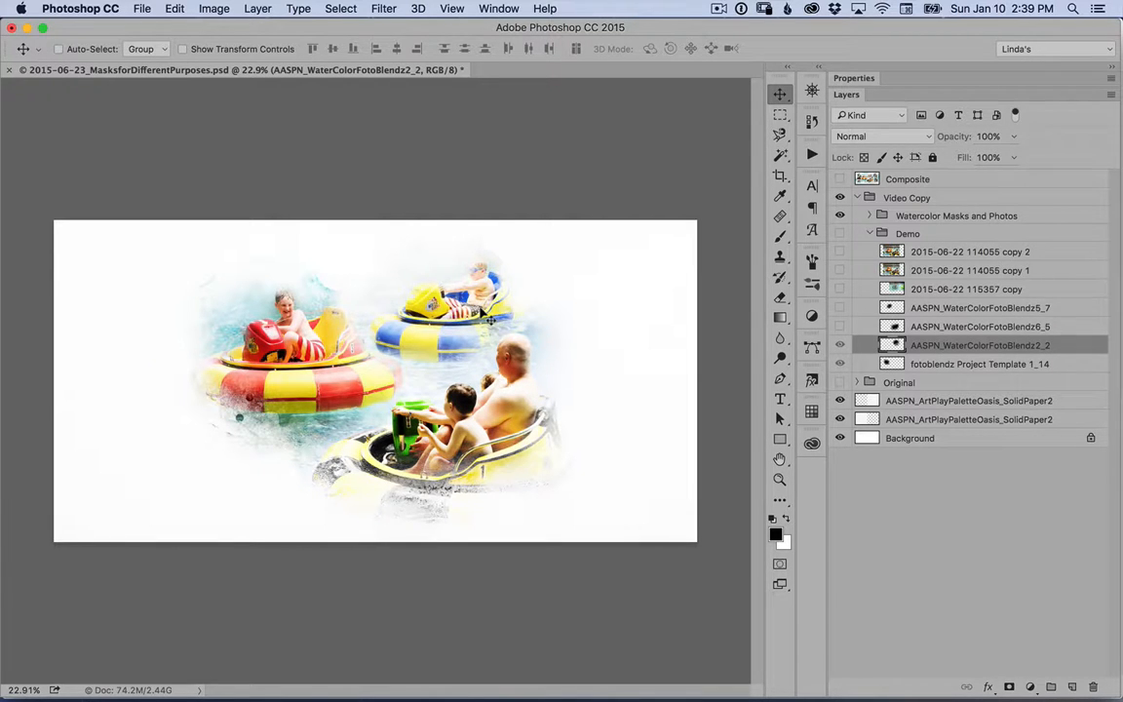
click(839, 215)
click(839, 233)
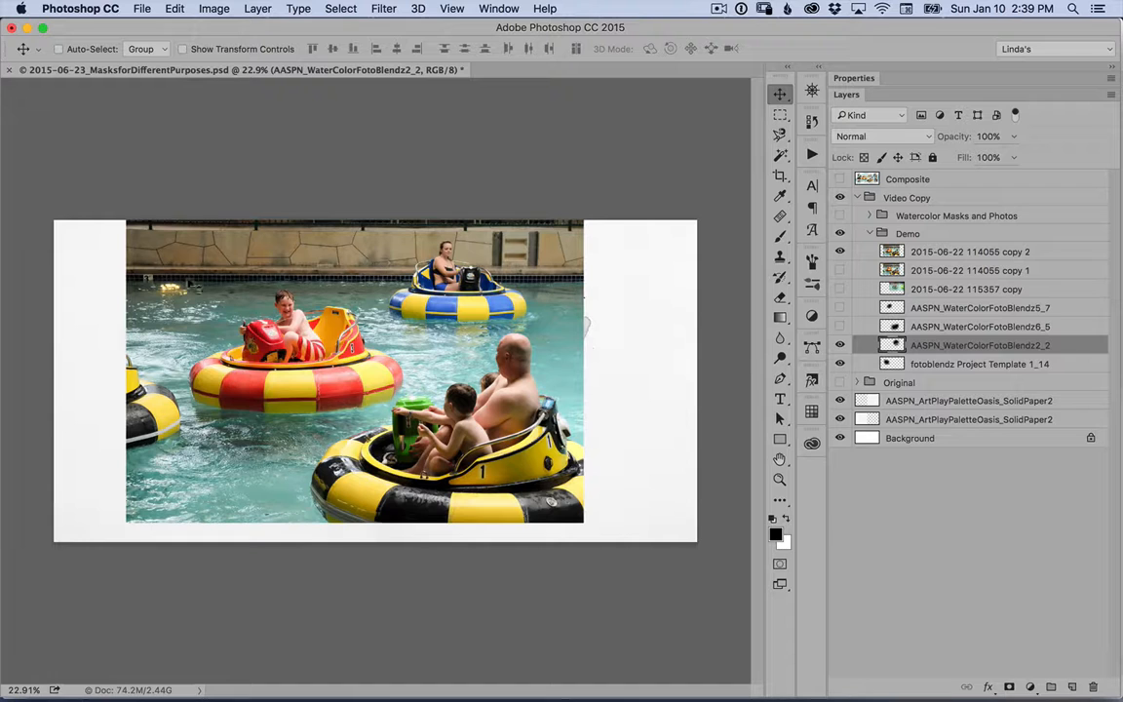
- Hide the 2015-06-22 photo copy layers in the Demo group, leaving only the mask layers visible
click(838, 251)
click(838, 268)
click(838, 269)
click(838, 289)
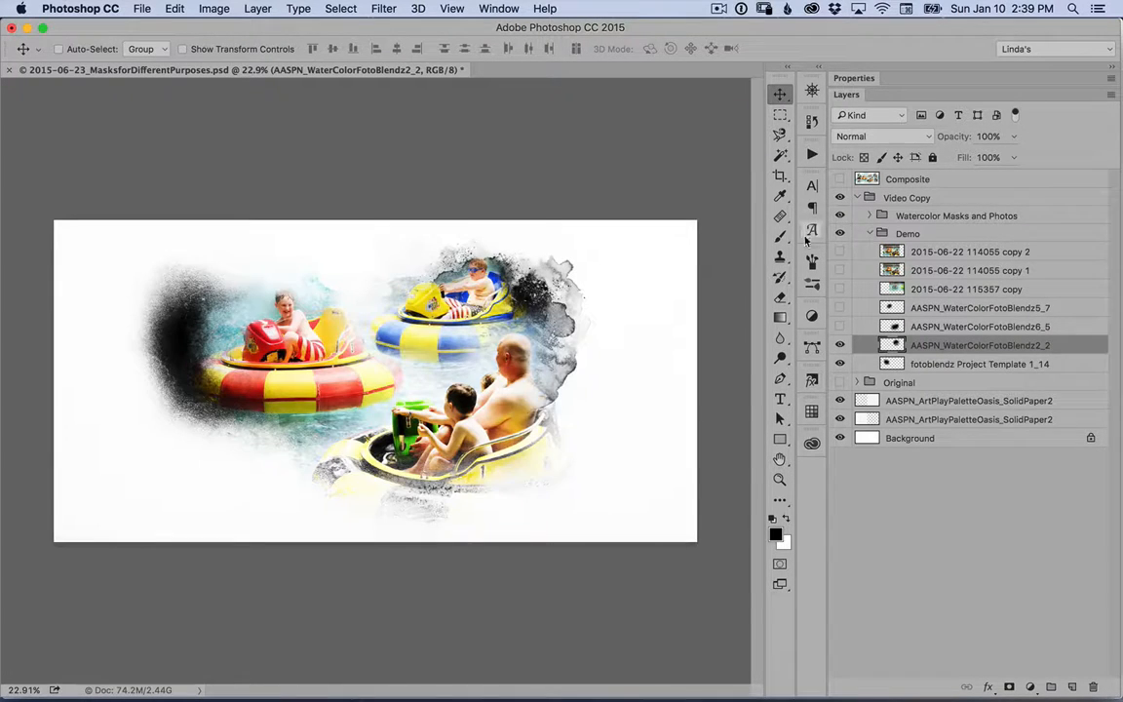
- Compare the Watercolor Masks and Photos group with the Demo group, ending with only the Demo masks shown
click(838, 234)
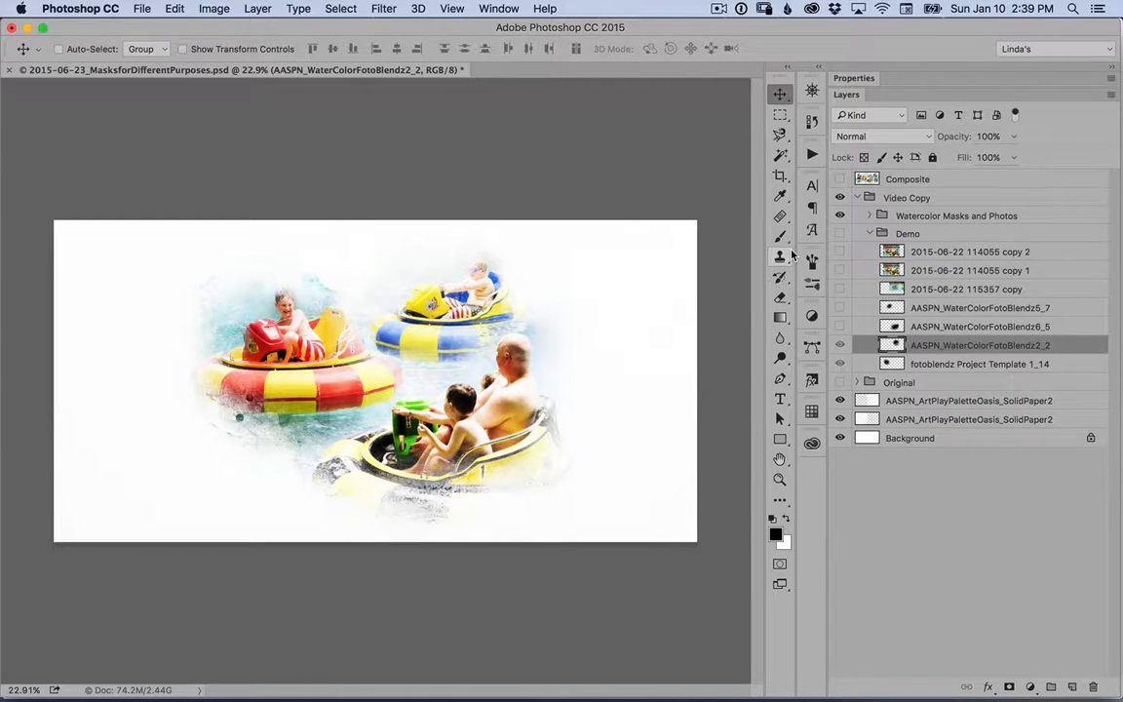
click(838, 215)
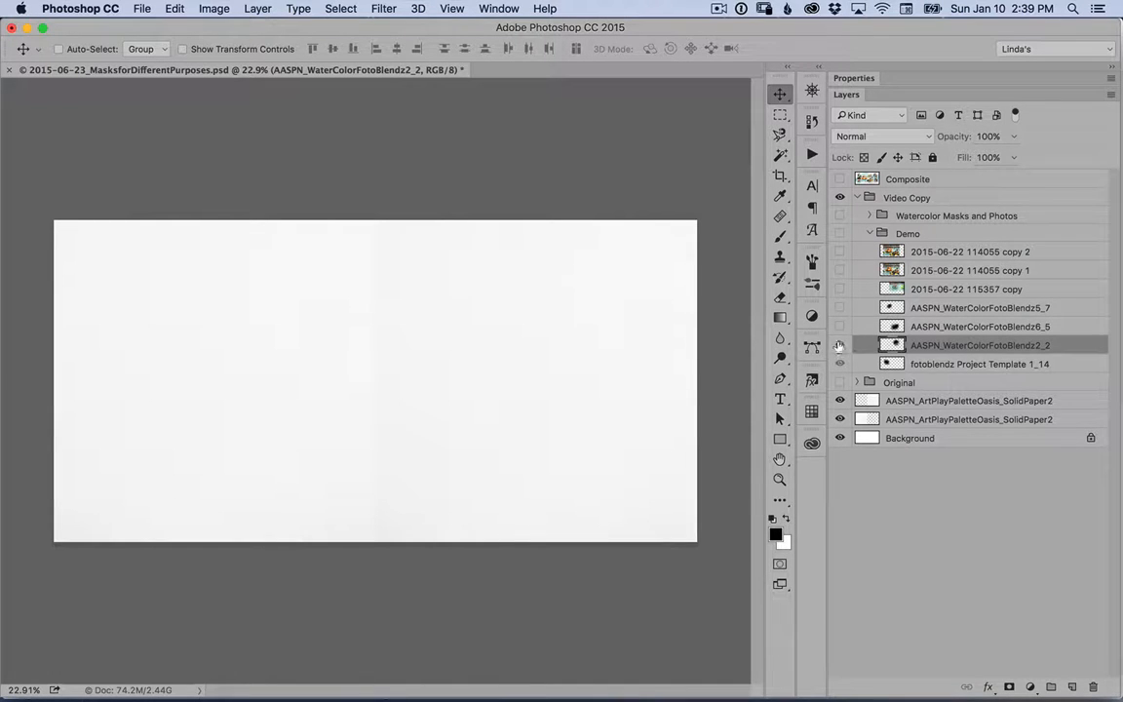
click(839, 233)
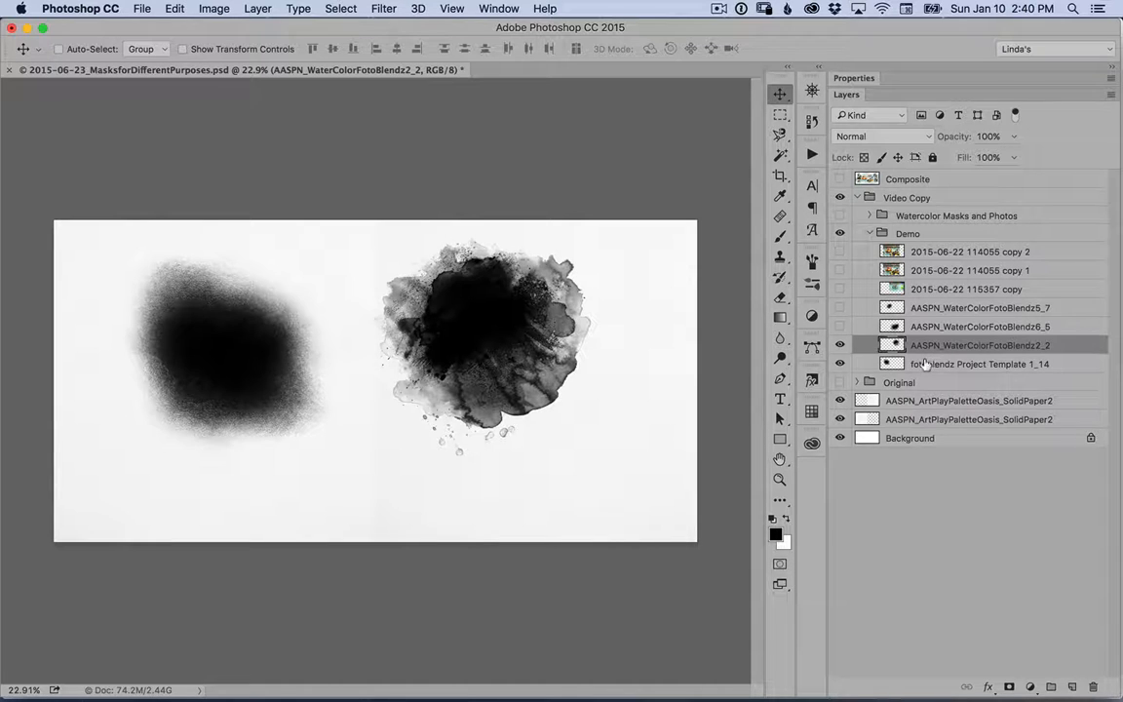
- Hide fotoblendz Project Template 1_14, show AASPN_WaterColorFotoBlendz6_5, and move the 2_2 and 6_5 masks apart on the canvas
click(838, 363)
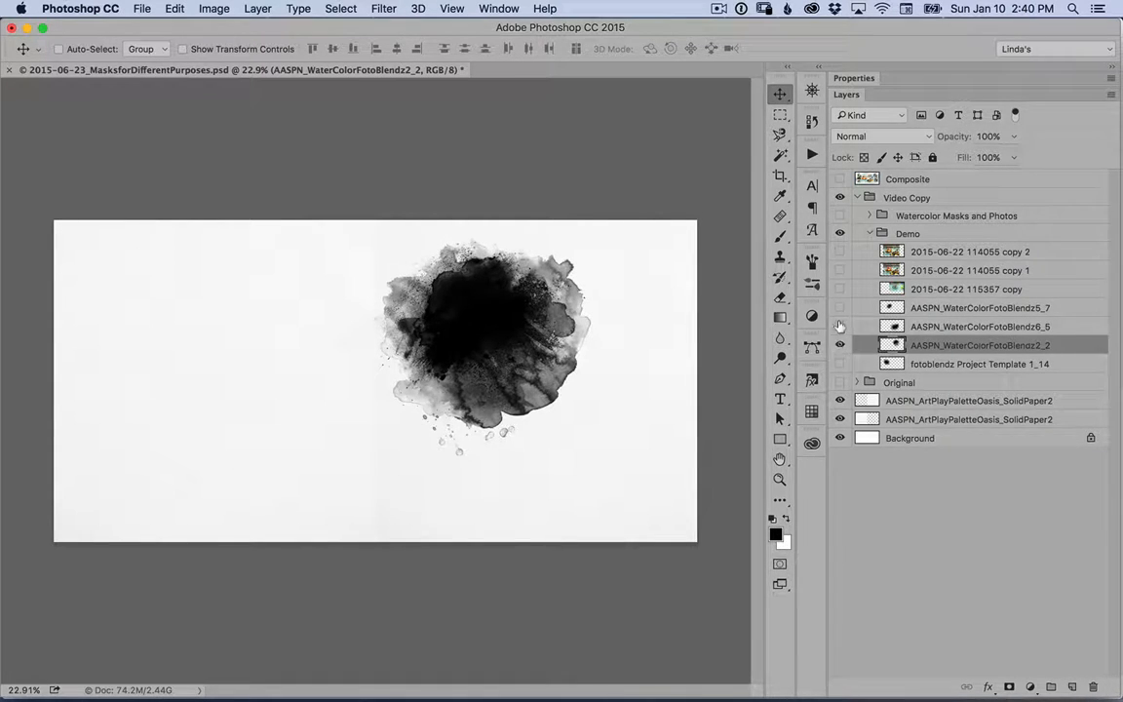
click(839, 326)
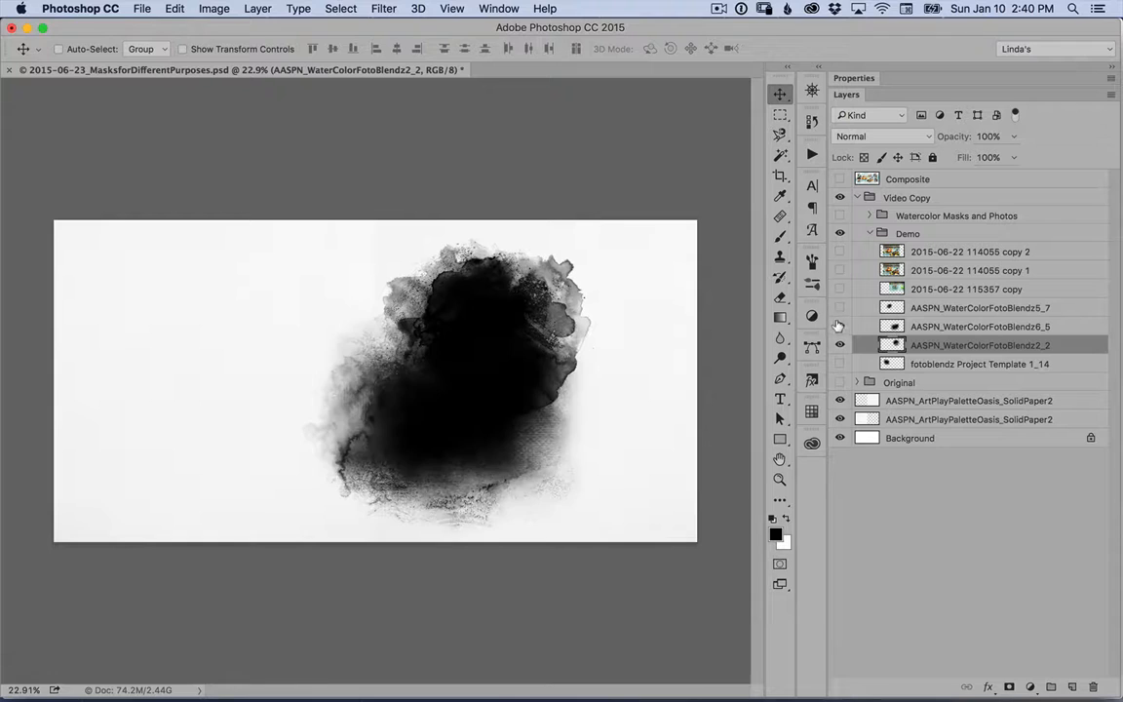
drag(450, 419, 369, 397)
click(900, 327)
- Show the AASPN_WaterColorFotoBlendz5_7 mask in the Demo group and move it up and left, clear of the 6_5 mask
click(930, 305)
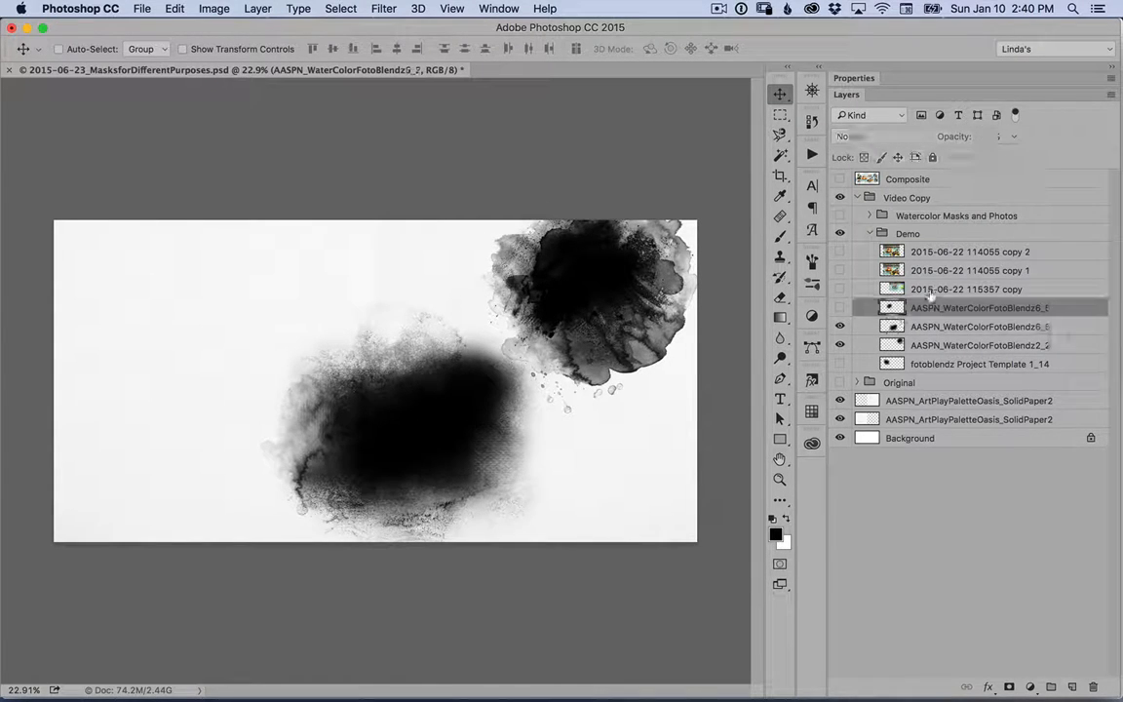
click(839, 307)
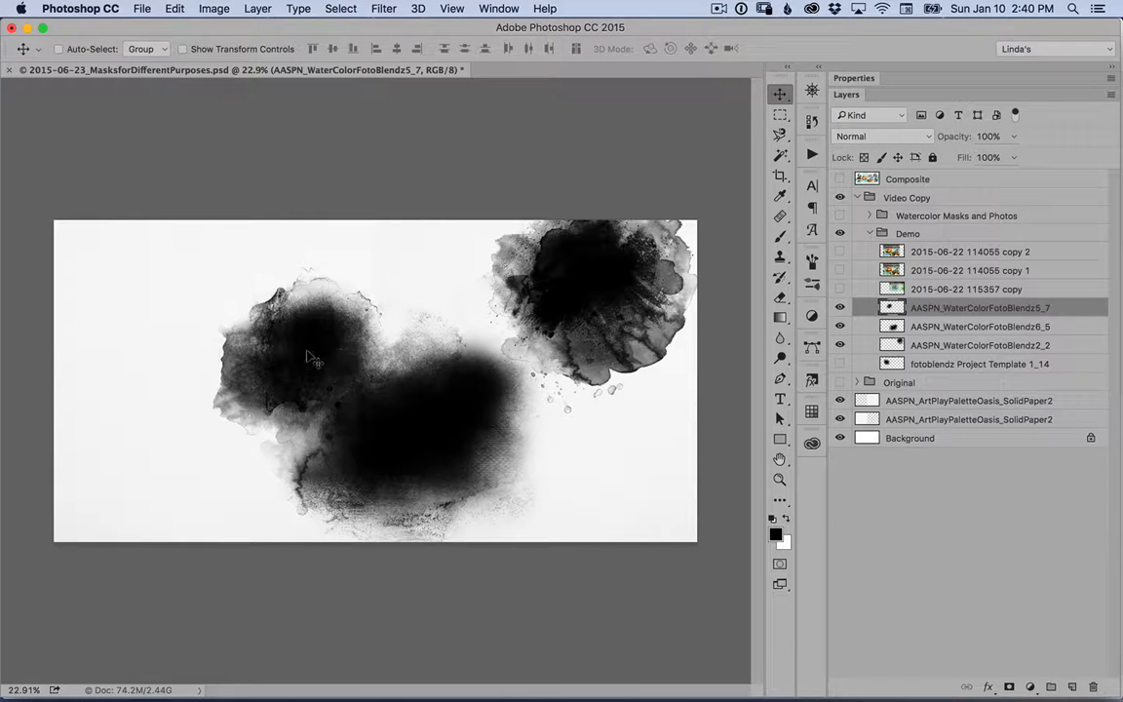
drag(299, 345, 227, 318)
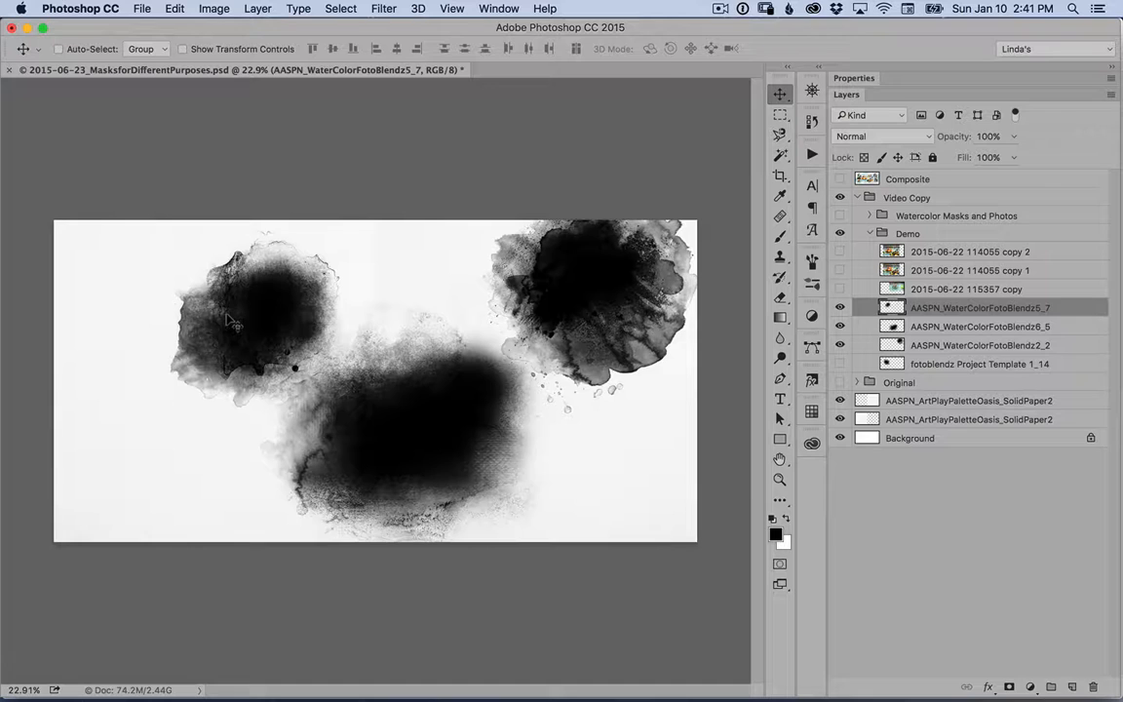
- Hide and collapse the Demo group, and show and expand the Watercolor Masks and Photos group
click(840, 234)
click(840, 215)
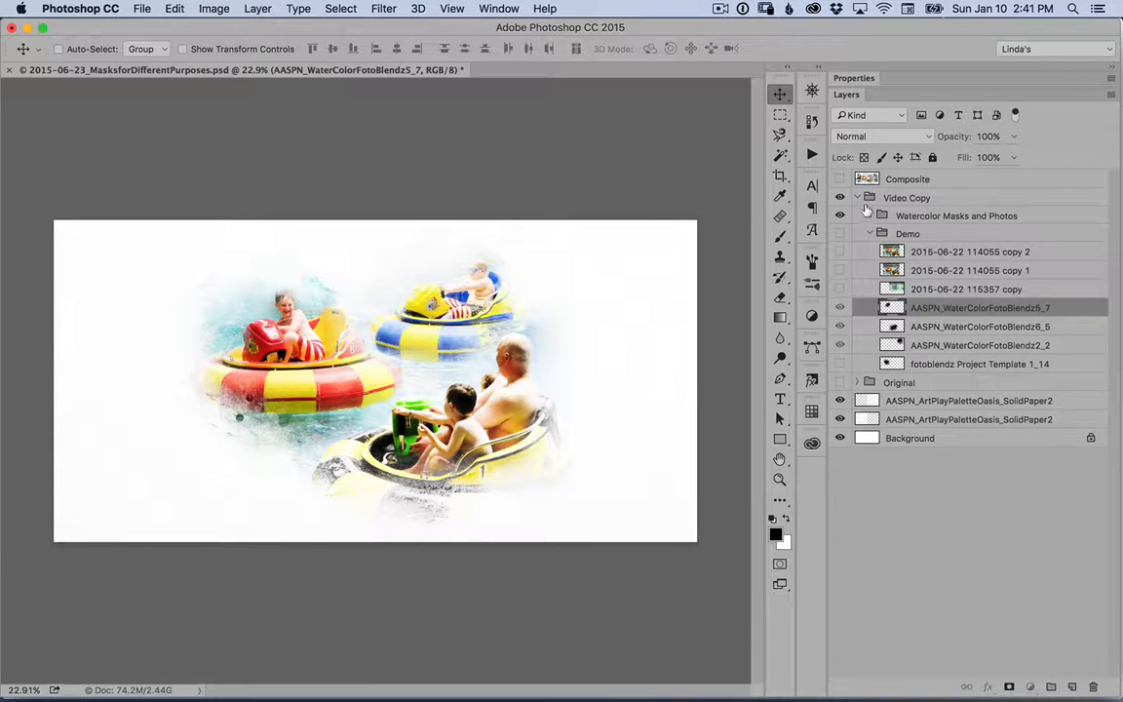
click(869, 216)
scroll(1004, 297, down, 2)
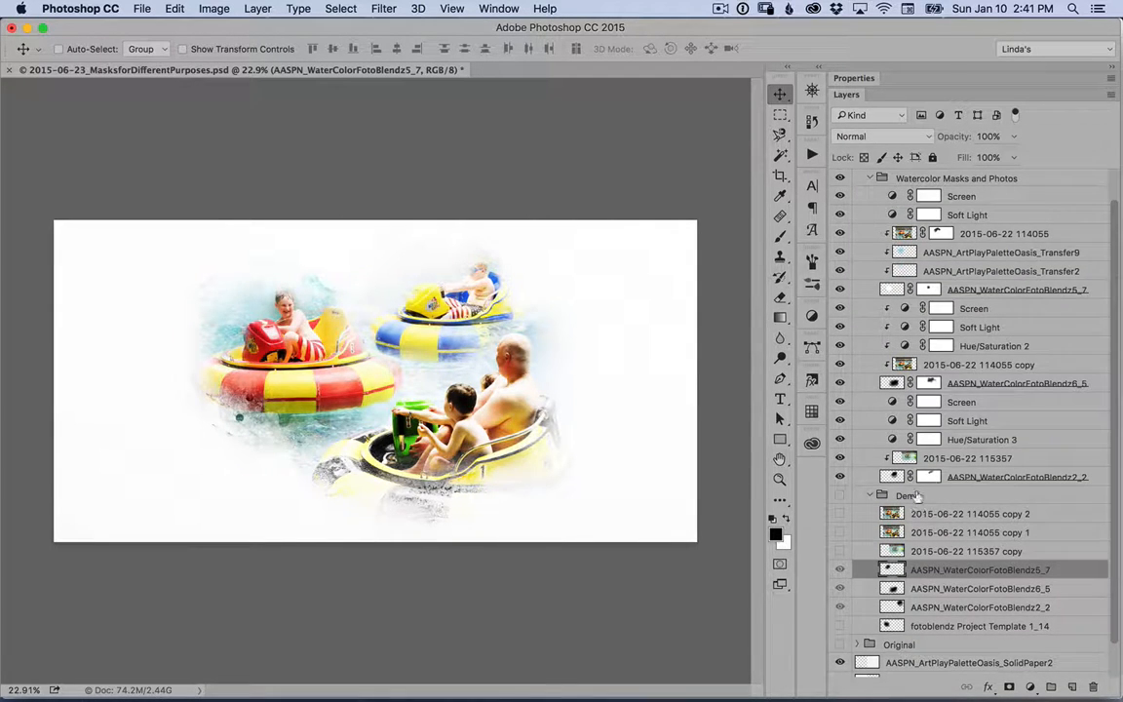
click(868, 495)
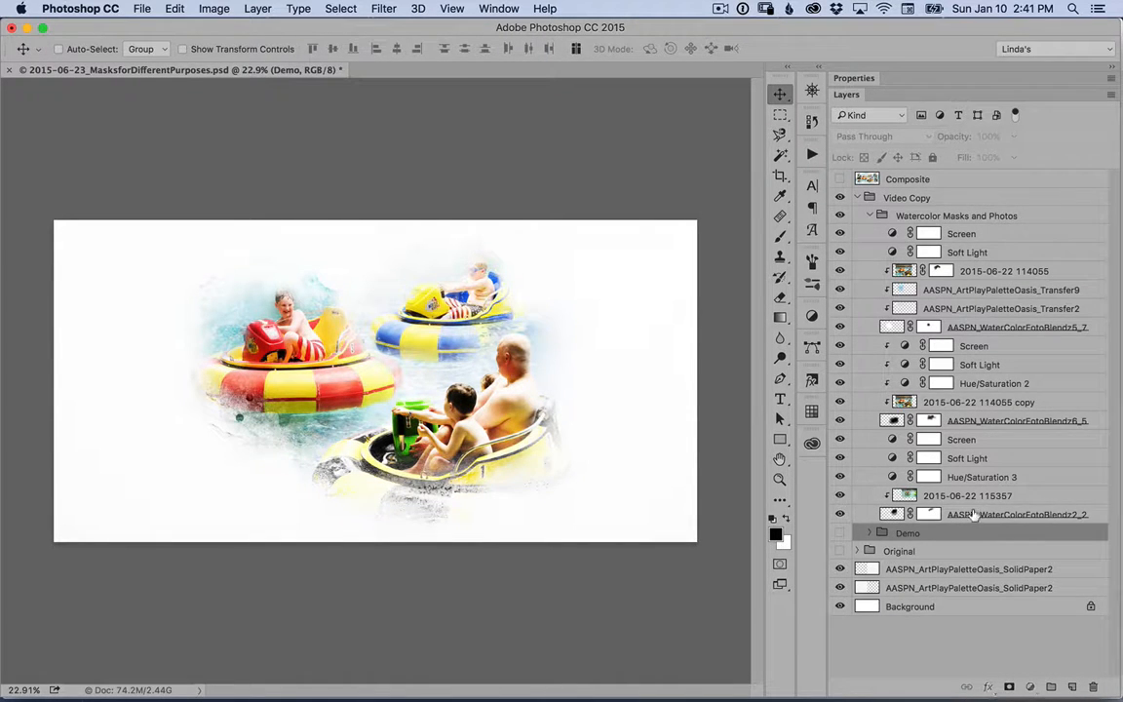
- Disable the layer mask on AASPN_WaterColorFotoBlendz2_2 to compare the blend, and enable it again
click(883, 517)
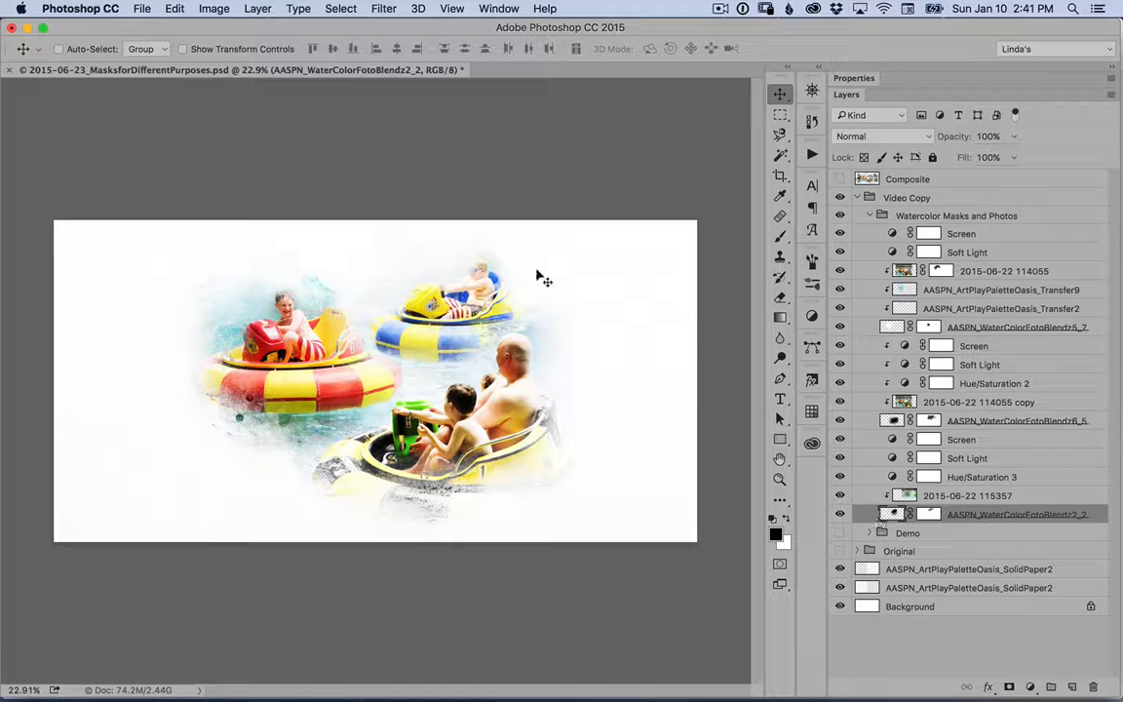
right_click(926, 516)
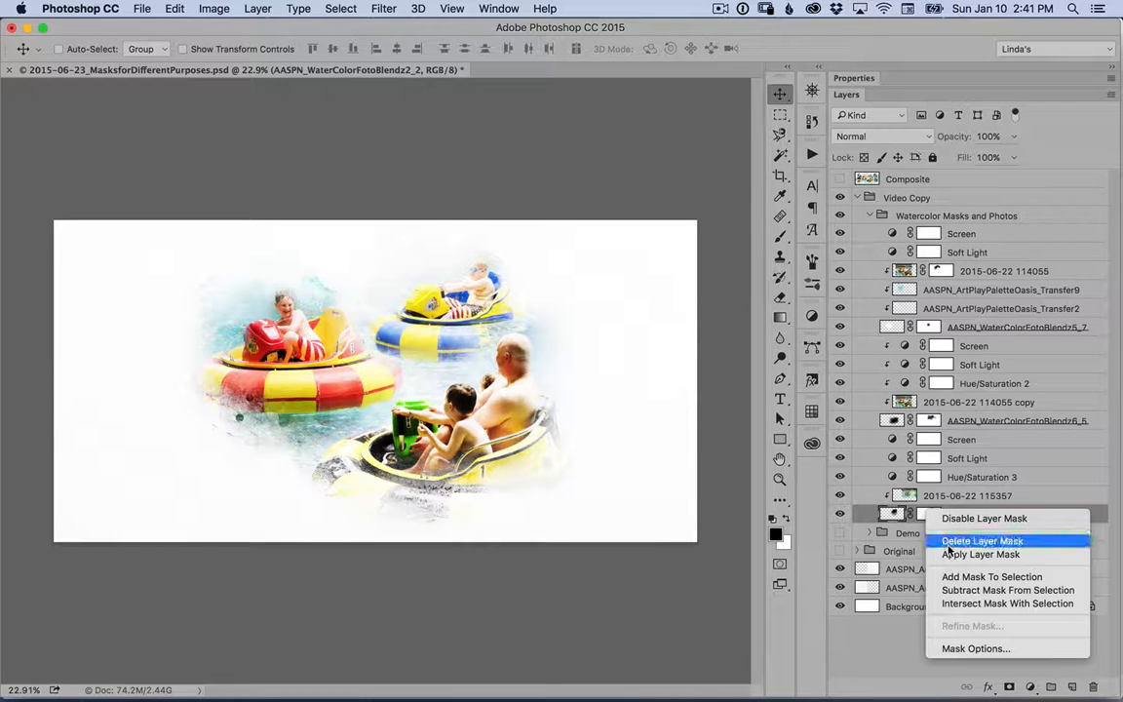
click(982, 518)
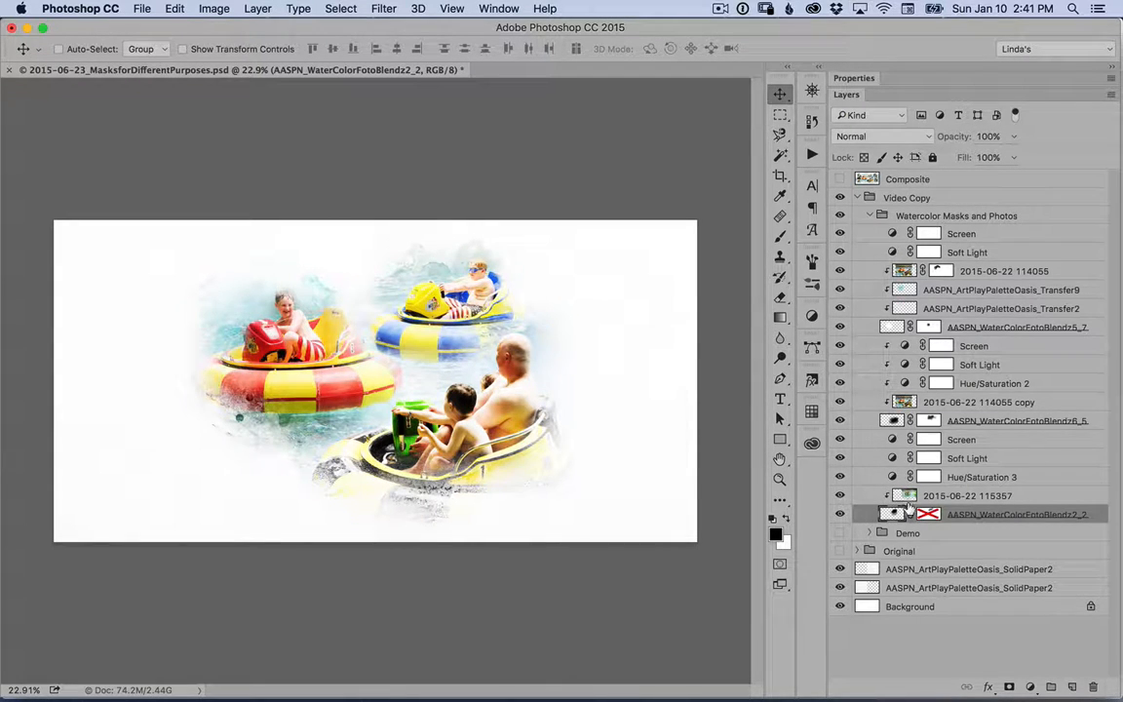
right_click(922, 510)
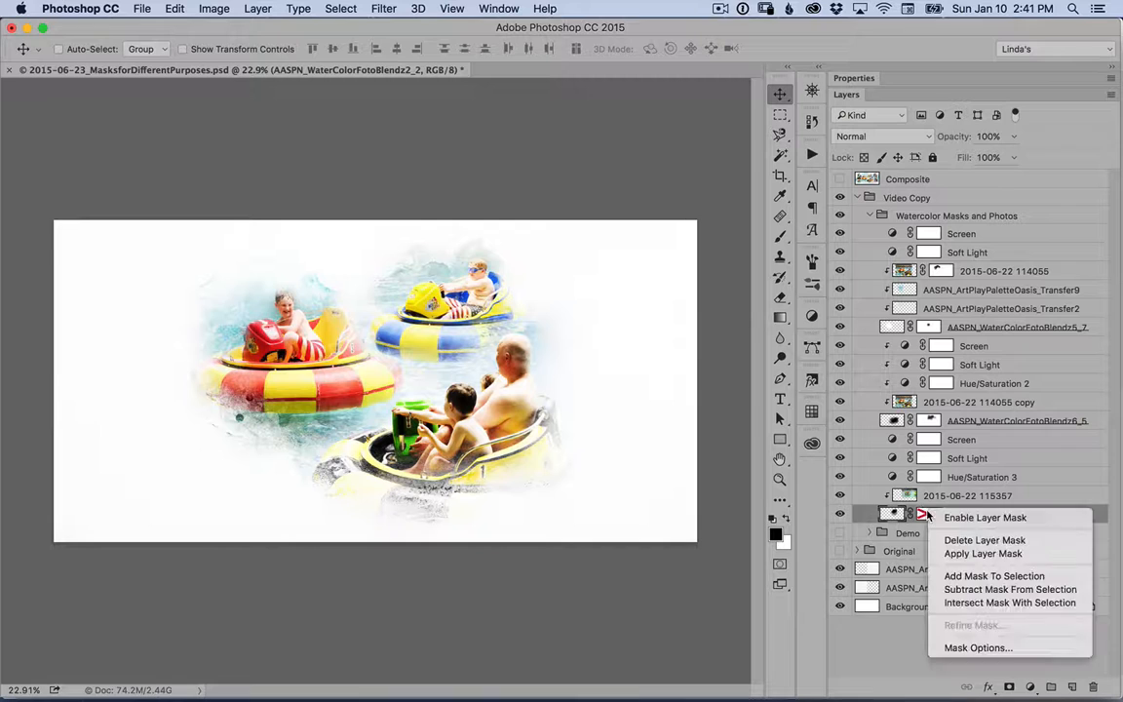
click(953, 518)
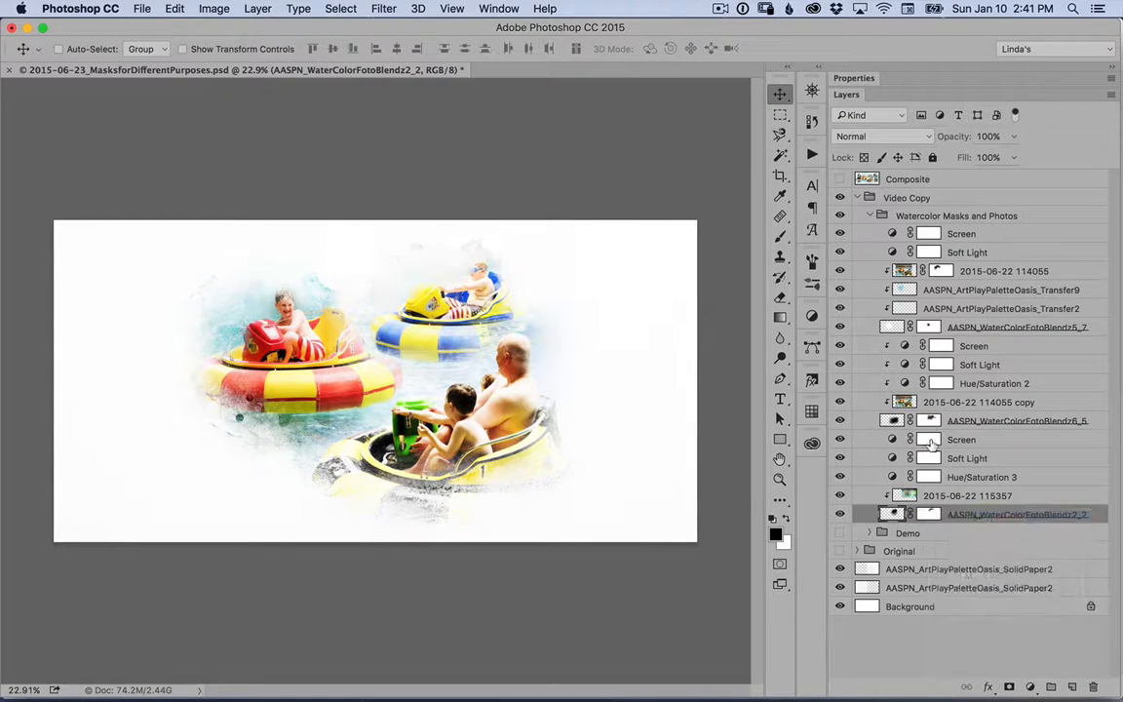
- View the AASPN_WaterColorFotoBlendz6_5 layer in isolation, and restore the visibility of all other layers
click(924, 420)
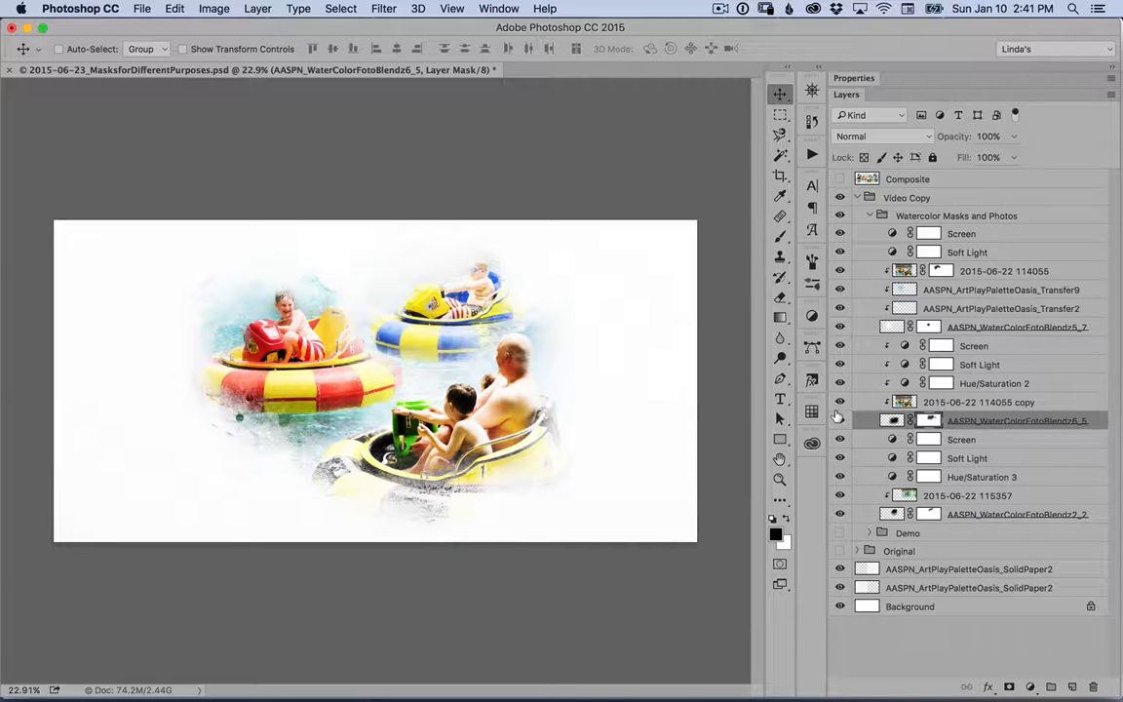
alt+click(839, 420)
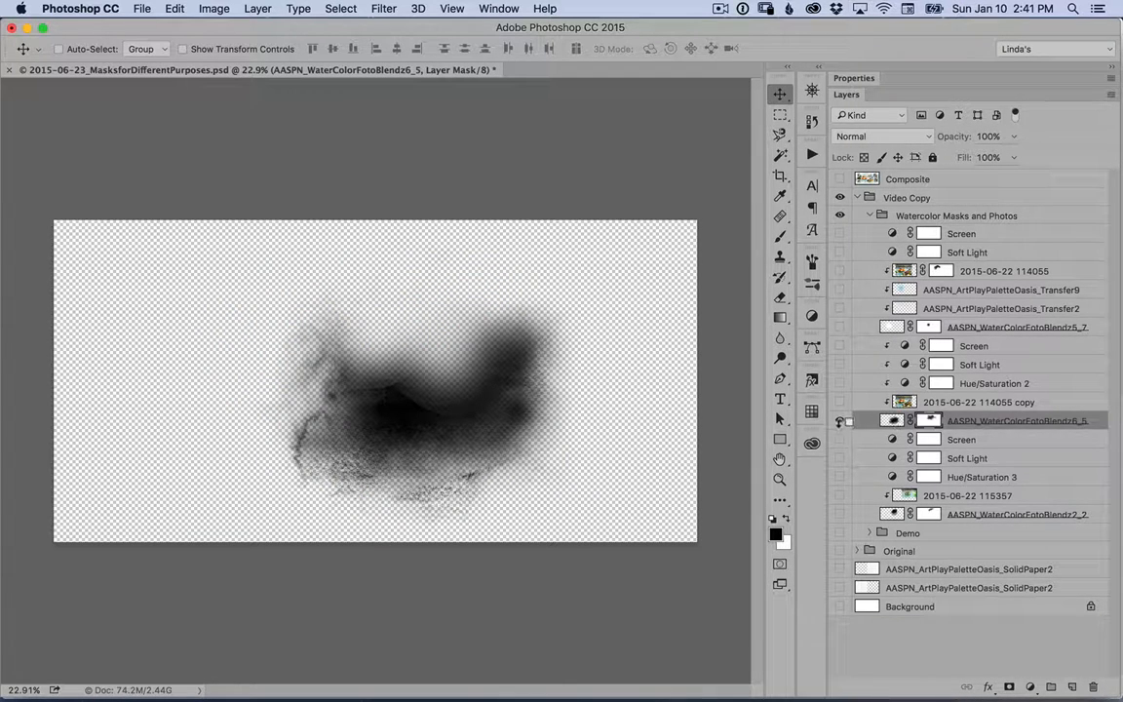
alt+click(838, 420)
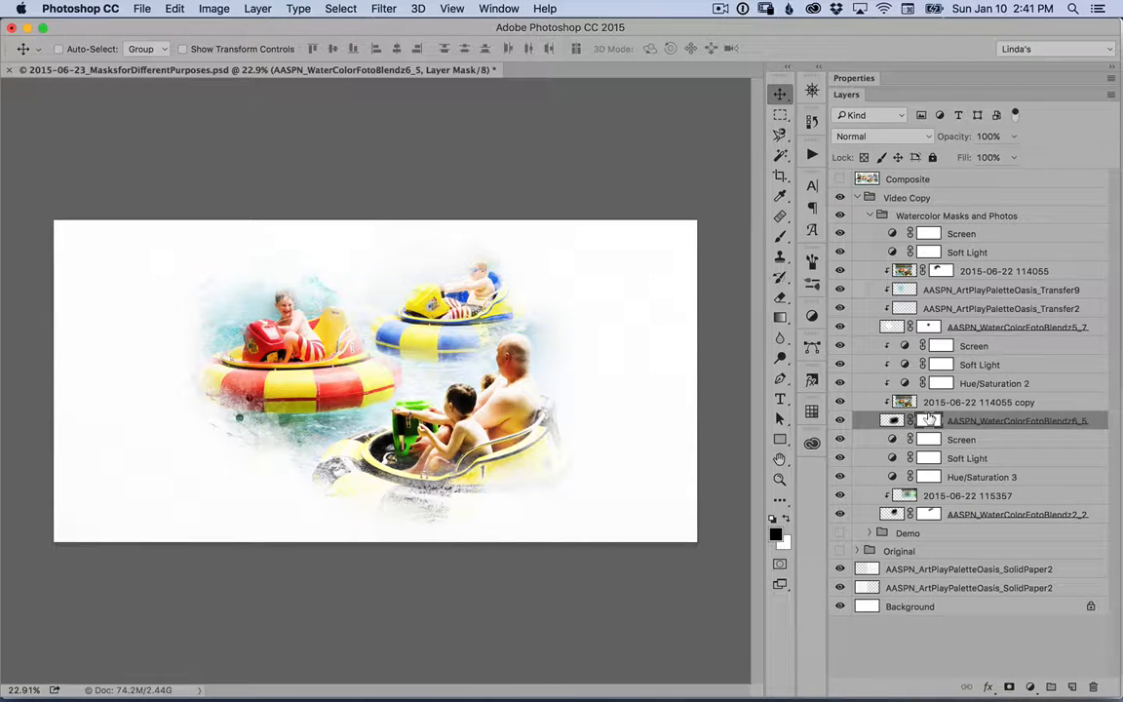
- Disable the layer mask on AASPN_WaterColorFotoBlendz6_5 to see its effect on the blue boat, and re-enable it
right_click(929, 419)
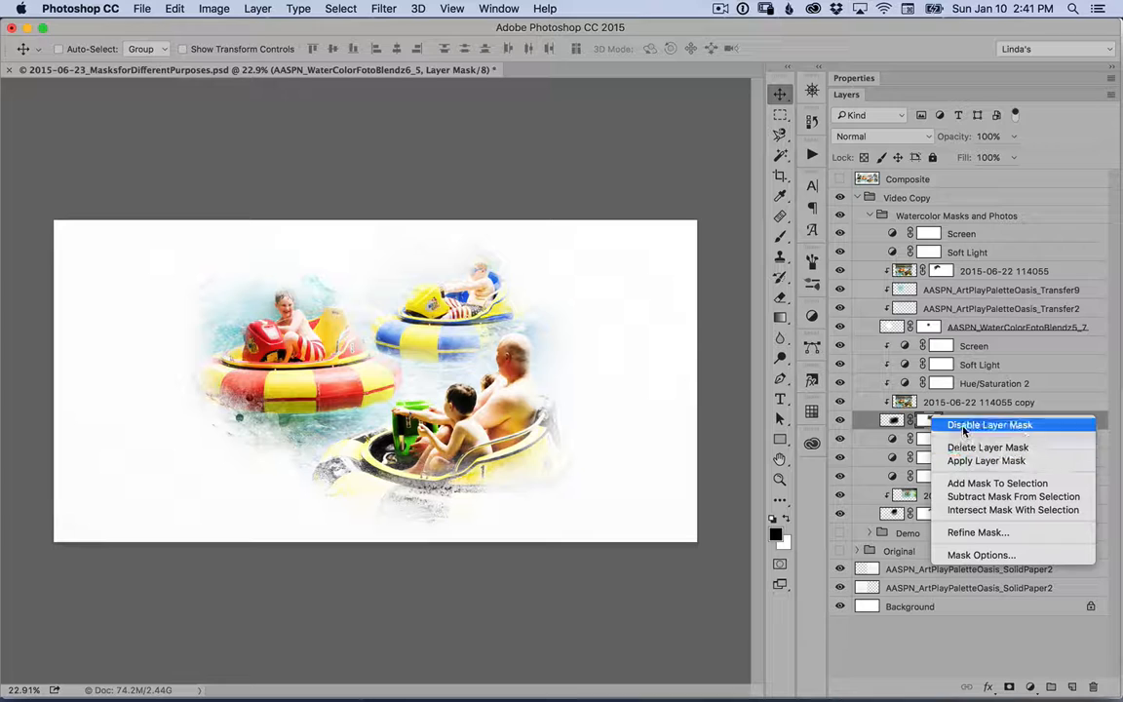
click(964, 427)
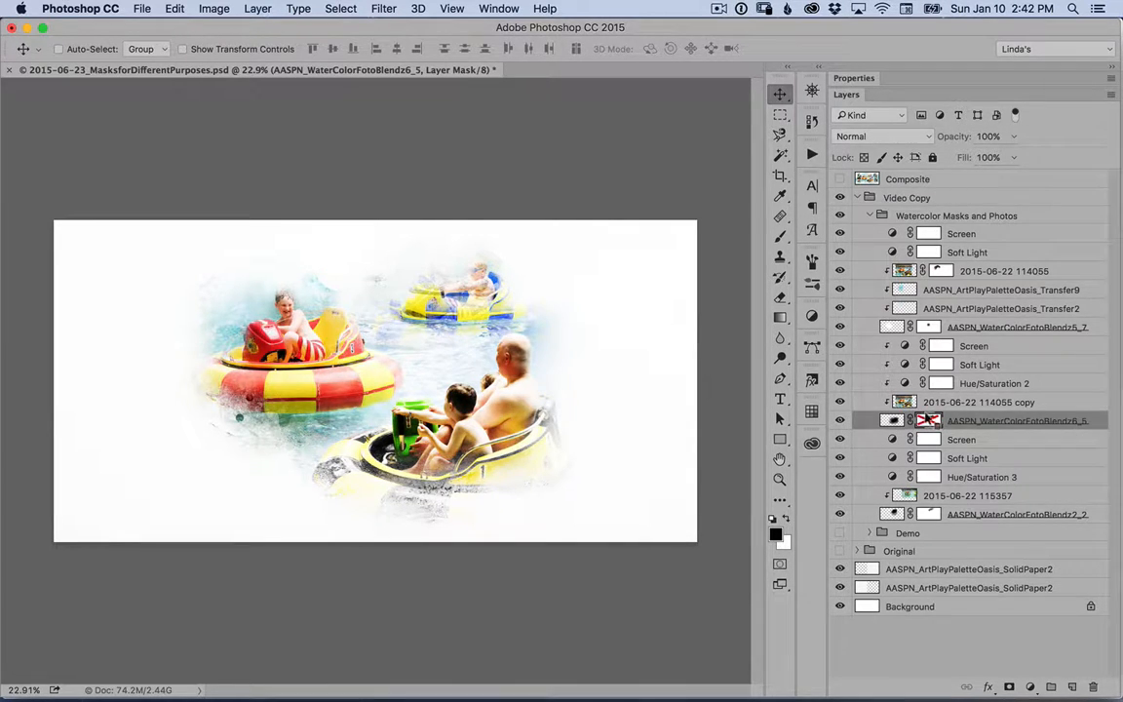
right_click(926, 420)
click(960, 425)
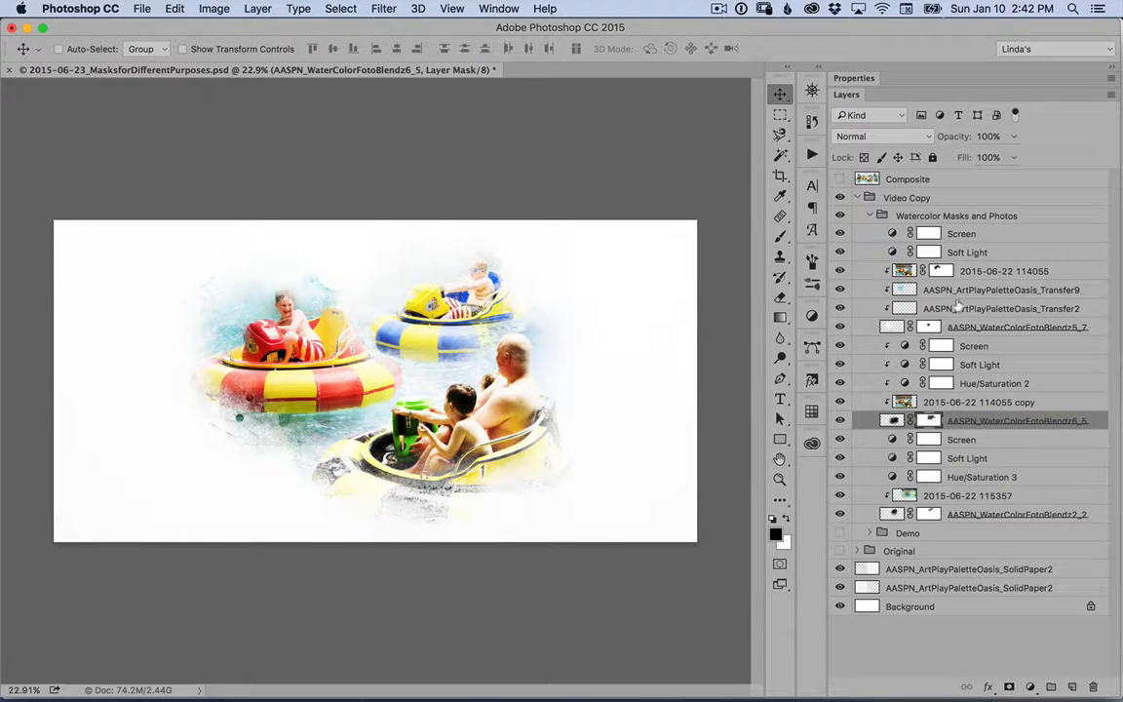
- Toggle the visibility of AASPN_WaterColorFotoBlendz5_7 to check its contribution, leaving it shown
click(870, 326)
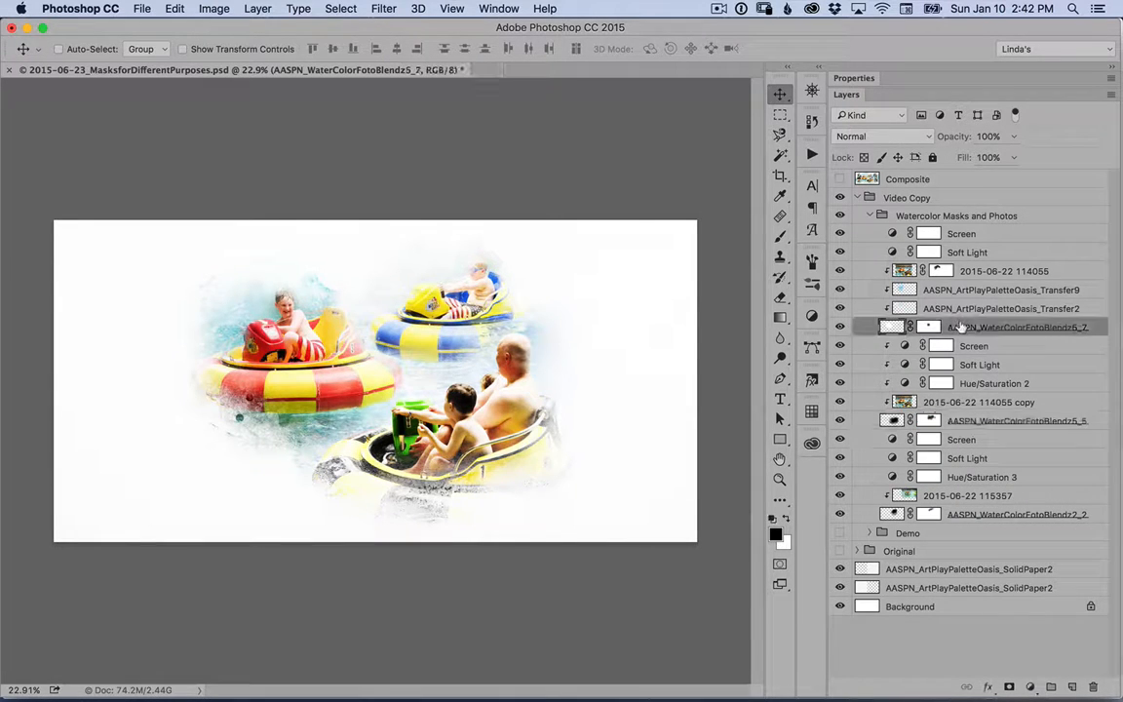
click(840, 326)
click(840, 326)
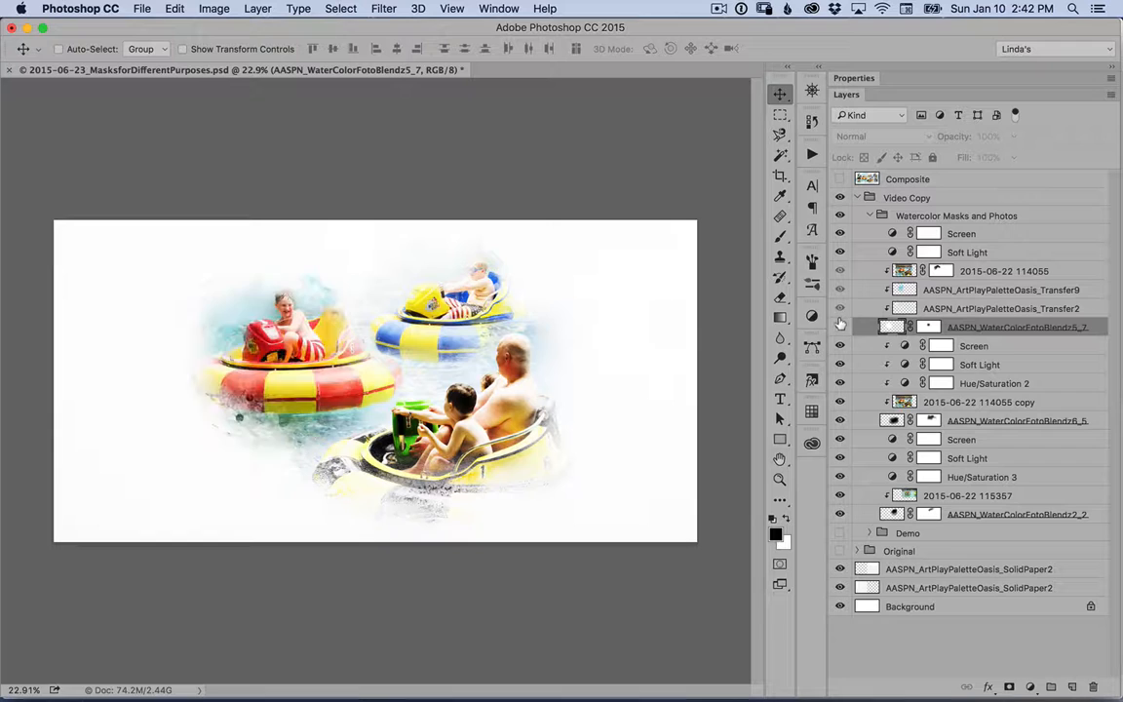
click(840, 327)
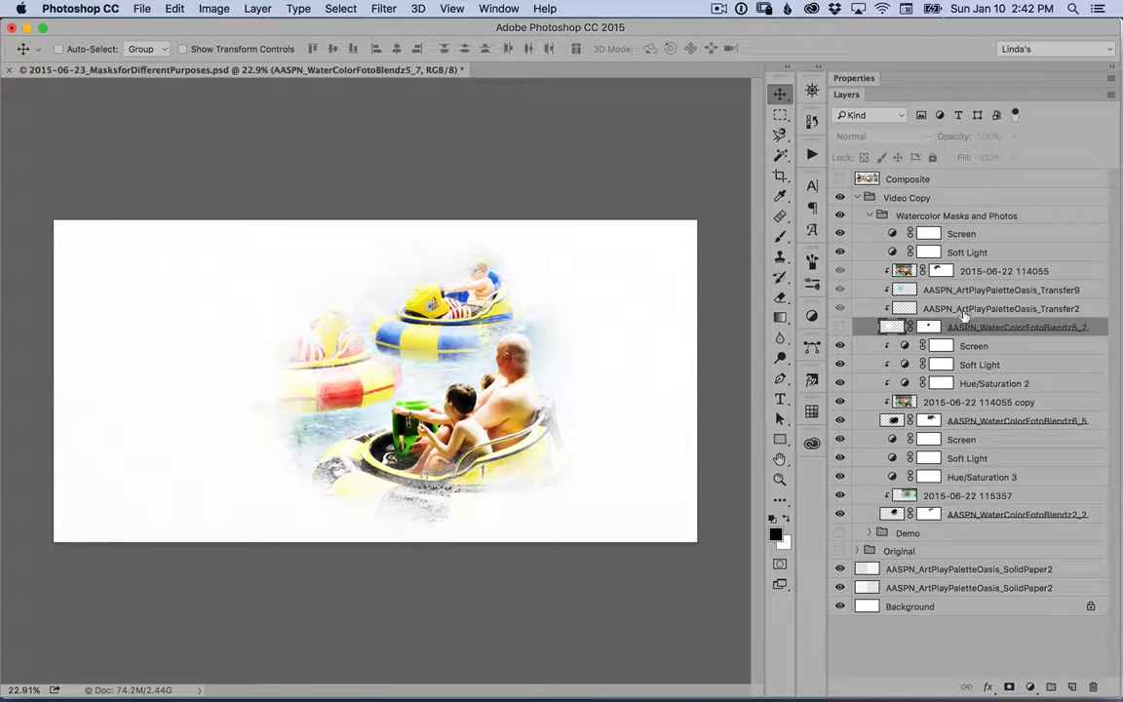
click(839, 327)
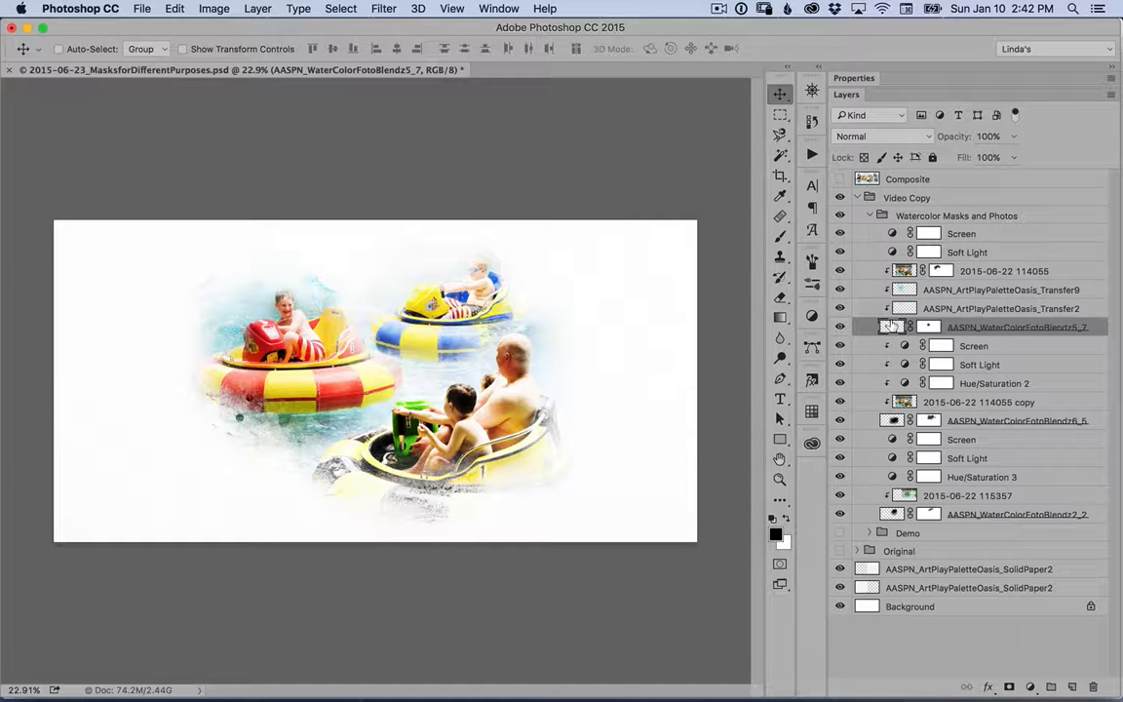
click(839, 289)
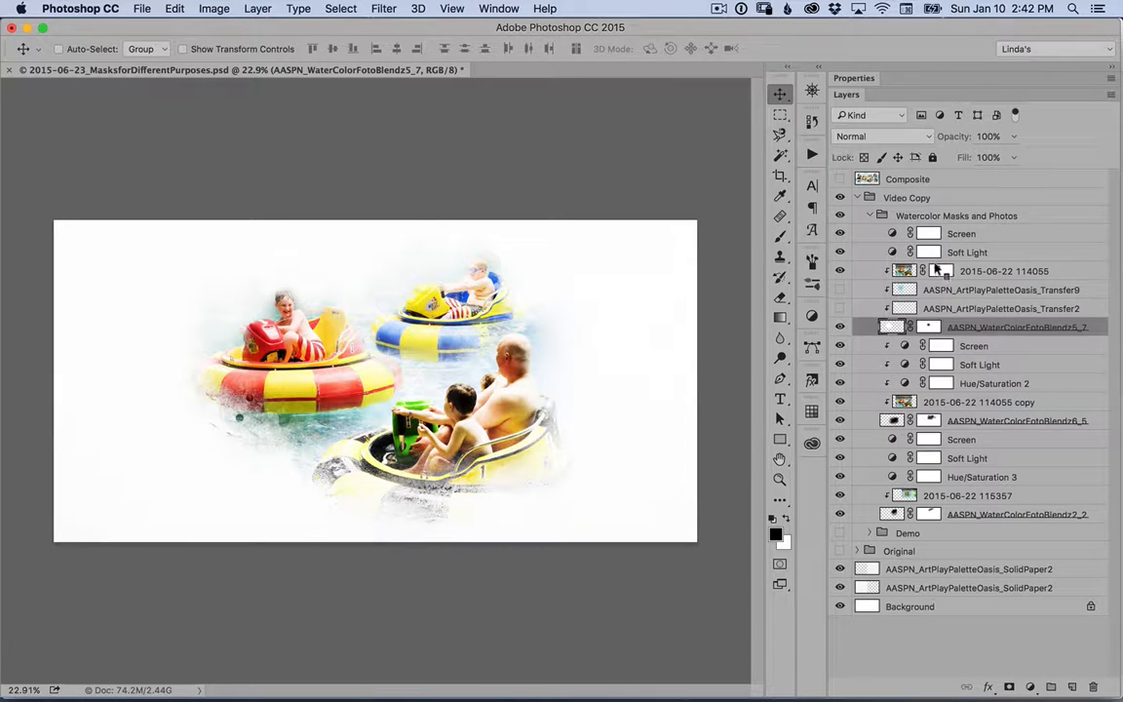
right_click(941, 272)
click(950, 276)
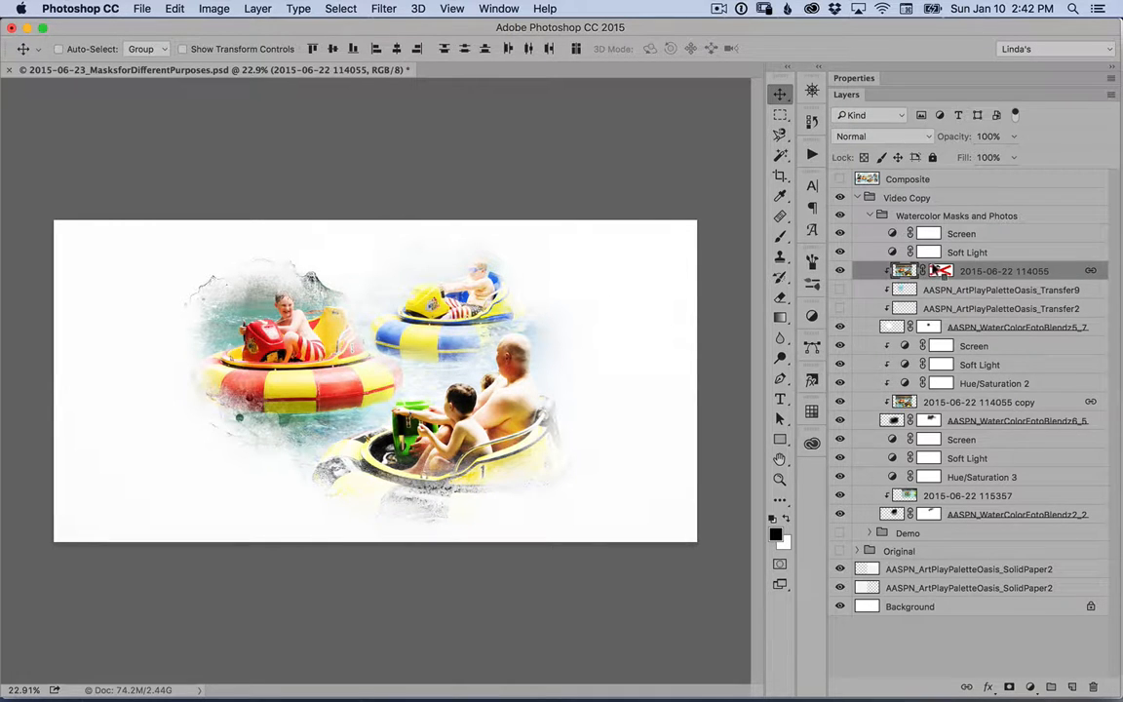
right_click(941, 273)
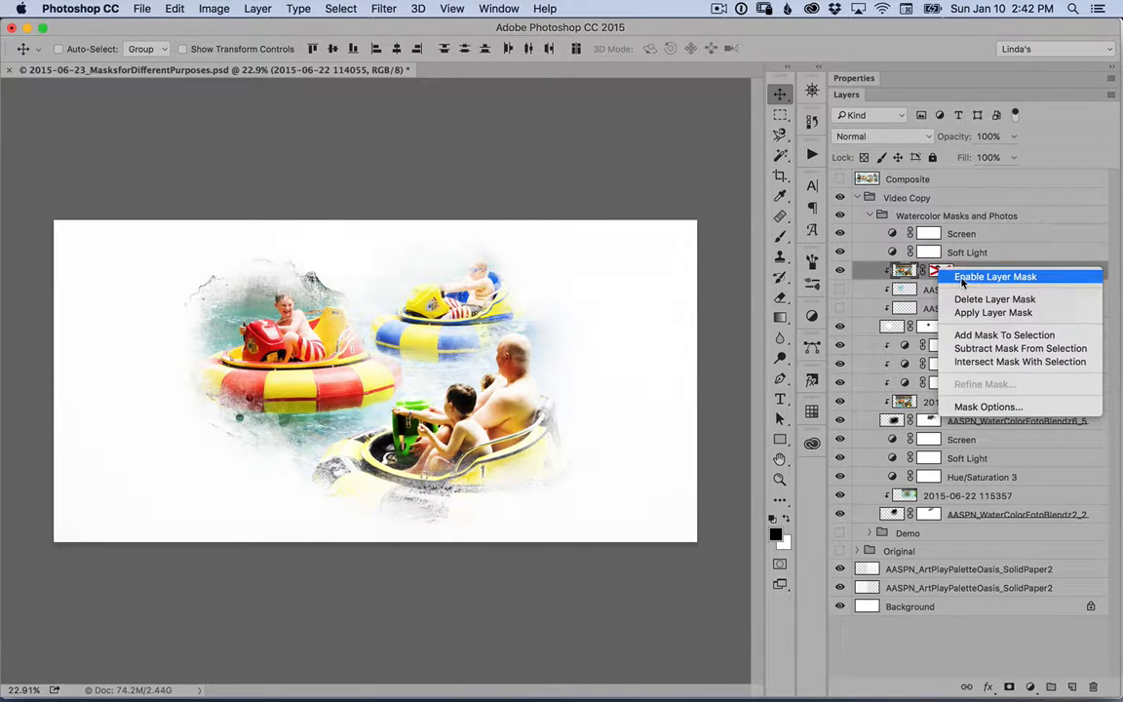
click(994, 276)
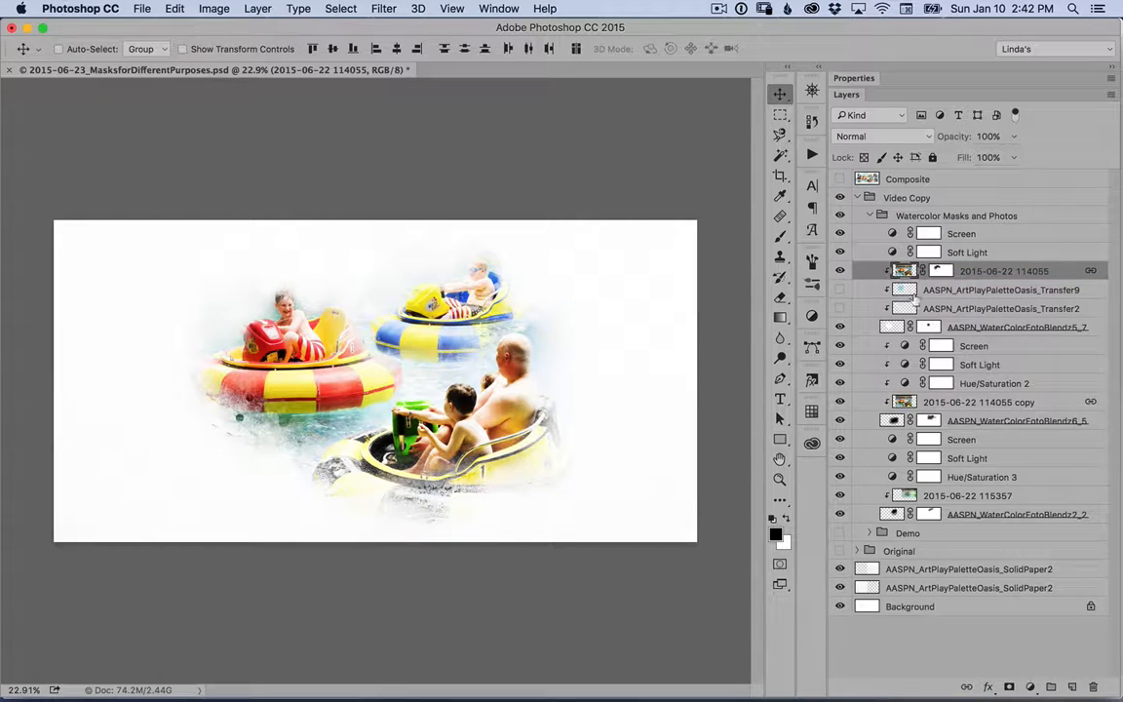
click(839, 290)
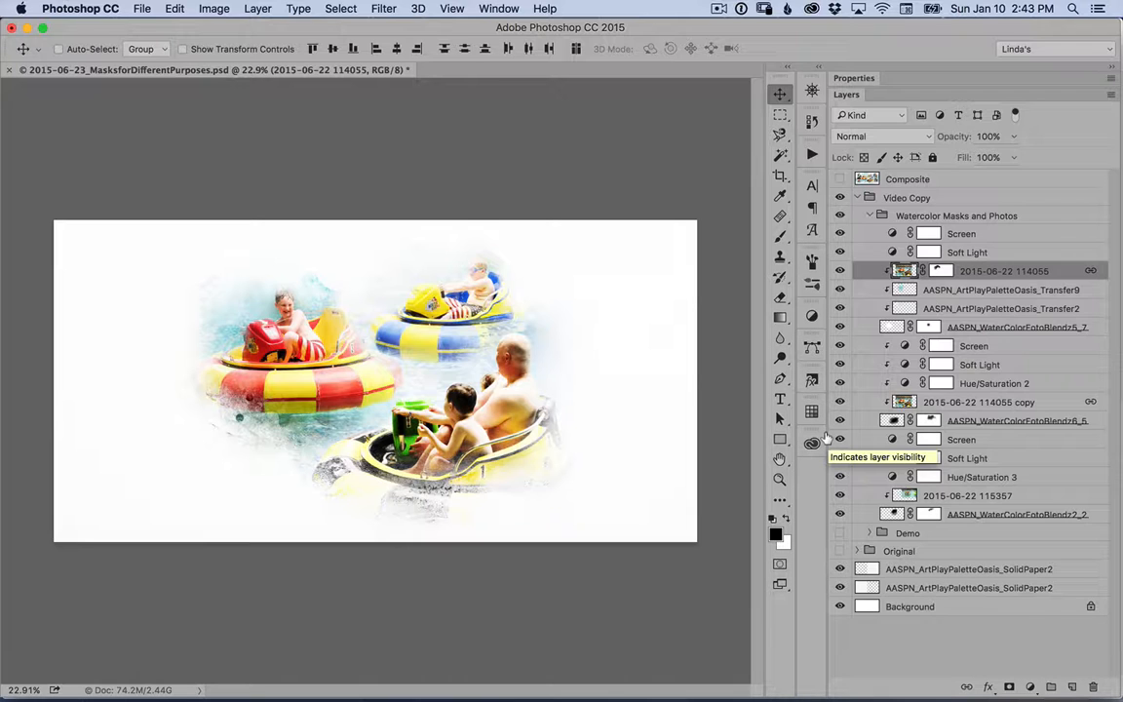
- Collapse the Watercolor Masks and Photos group and show the Composite layer
click(869, 214)
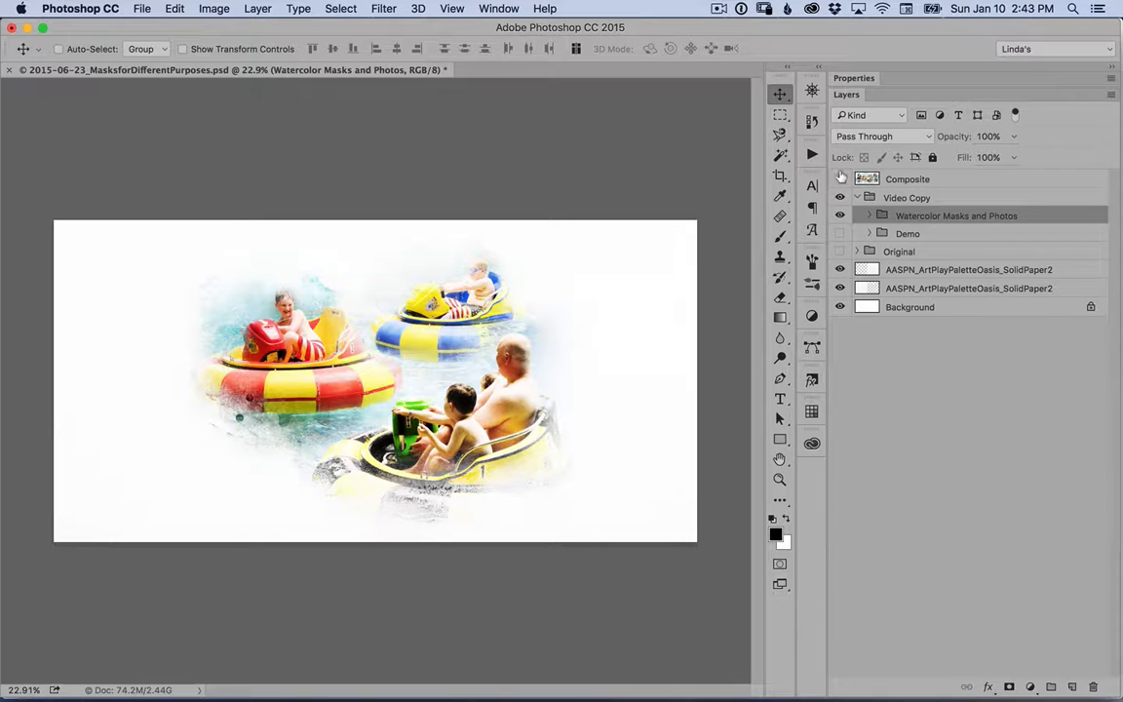
click(840, 178)
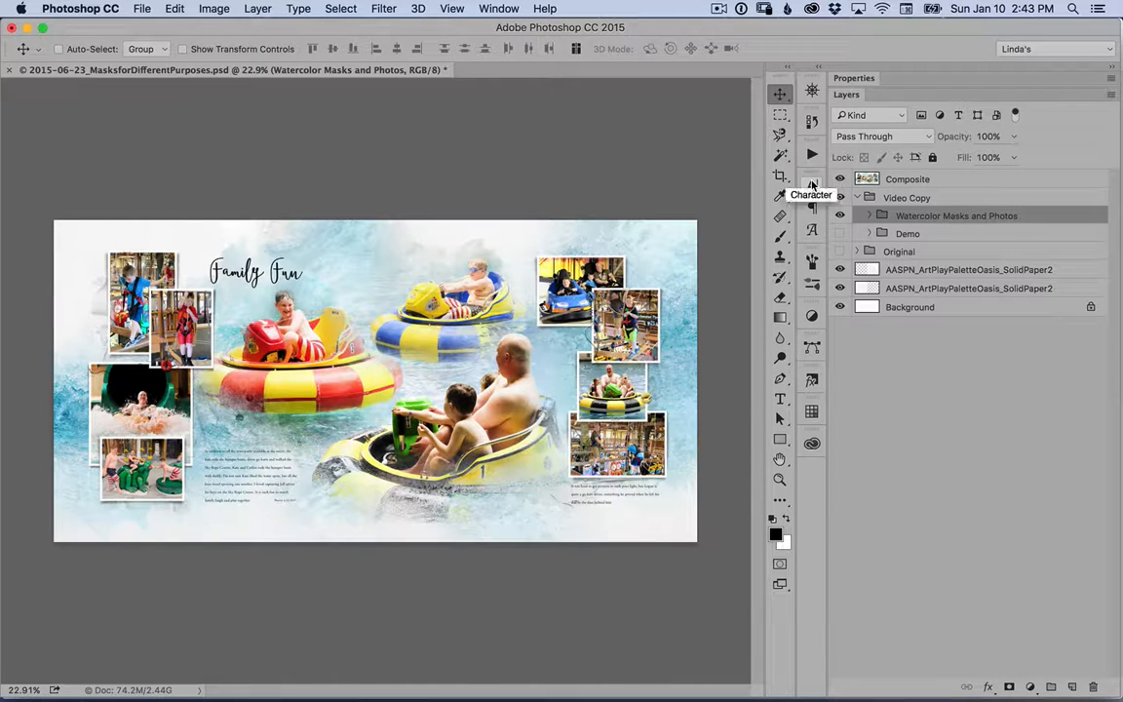